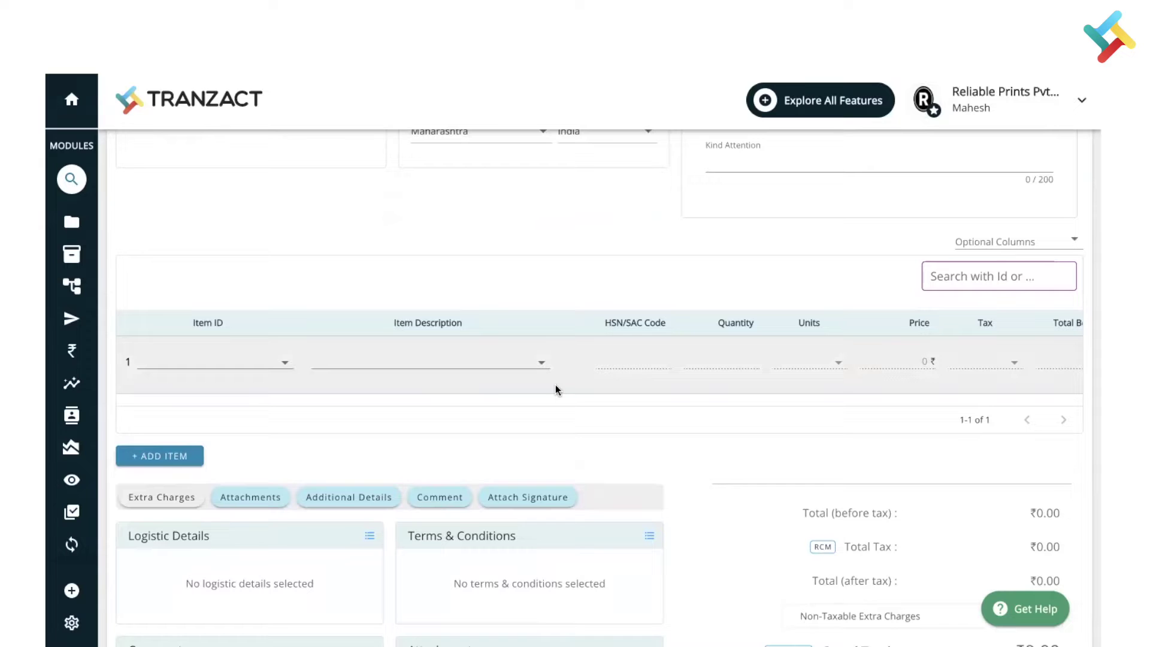
Step: Fill the first item row of the purchase order with Moong Milled, quantity 10 and Tax:12%
click(521, 361)
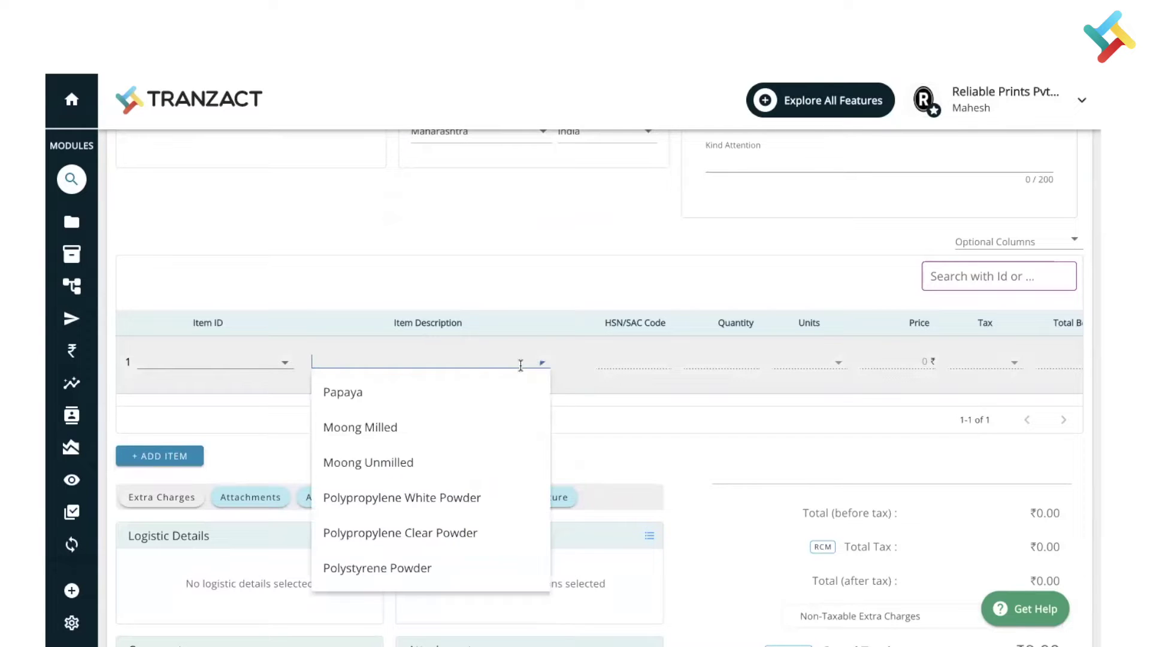
click(454, 430)
click(728, 359)
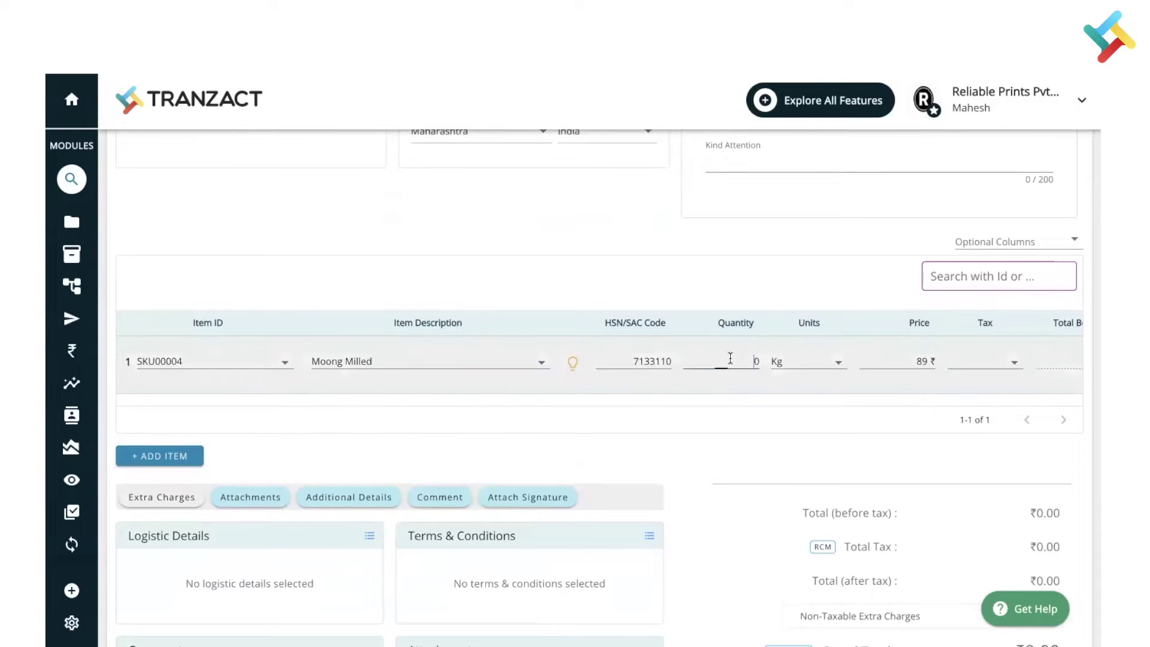
text(1)
click(984, 358)
click(965, 450)
click(913, 448)
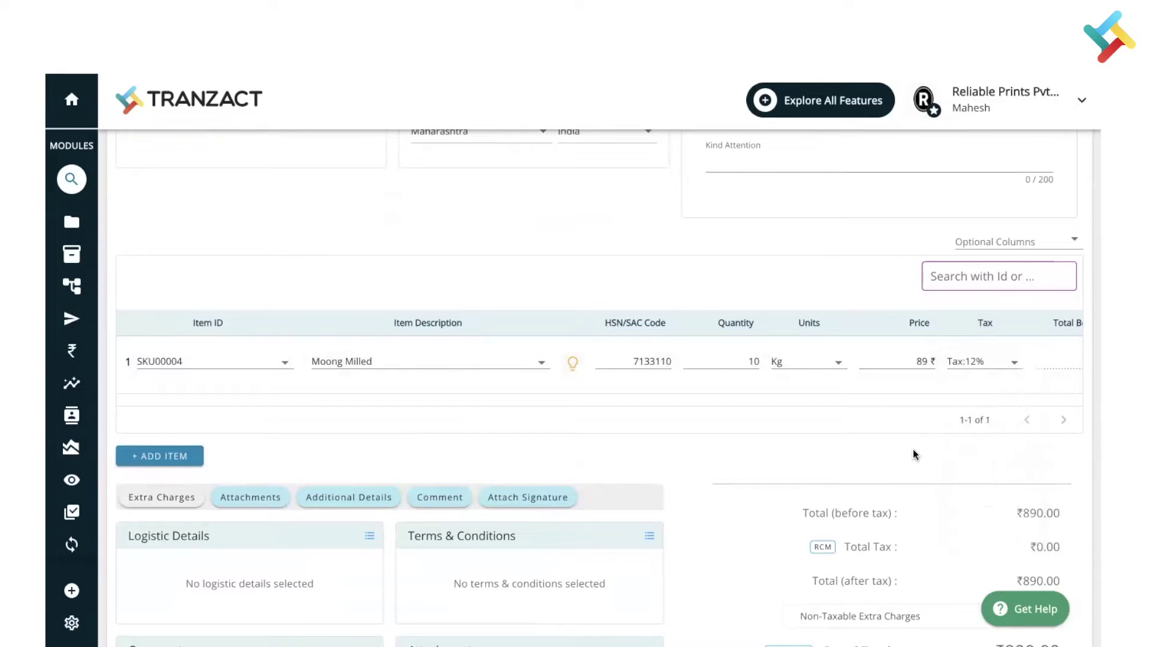
Step: Examine the purchase order's total tax and the address shown in the supplier details
scroll(913, 448, down, 1)
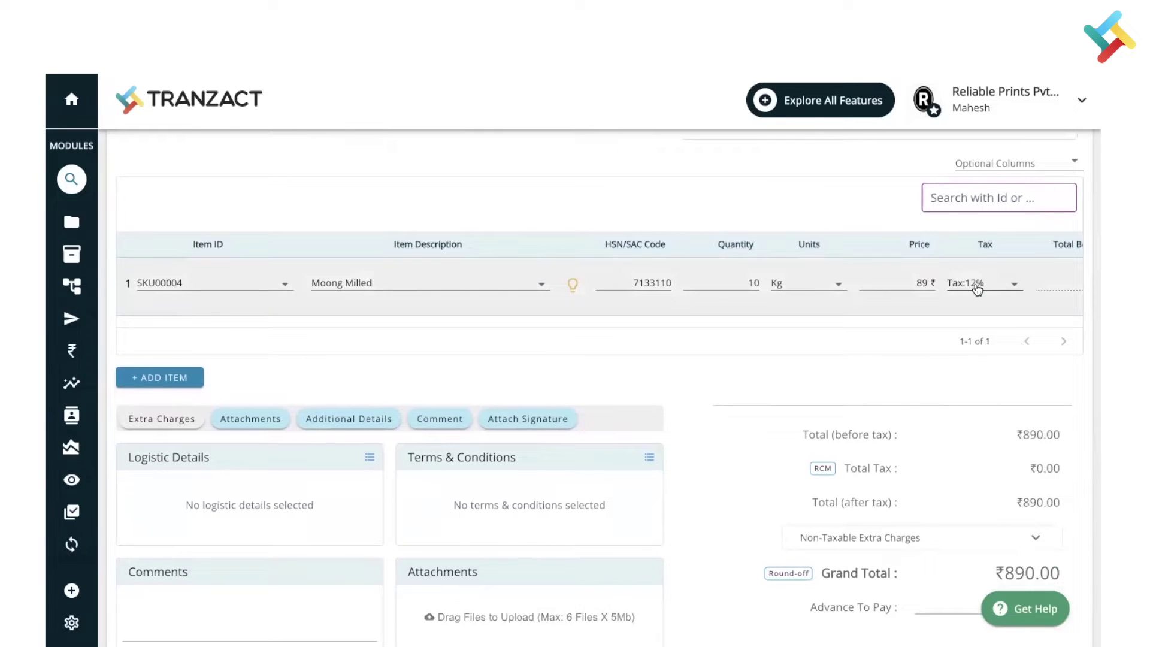
drag(845, 469, 1083, 480)
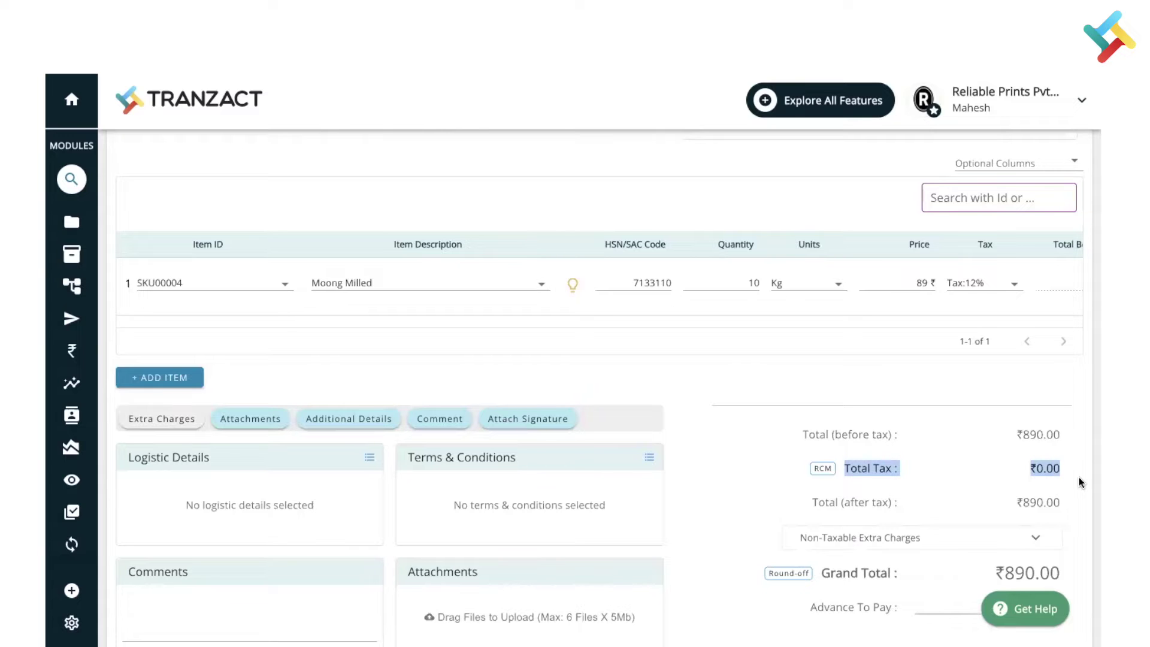
scroll(952, 411, up, 5)
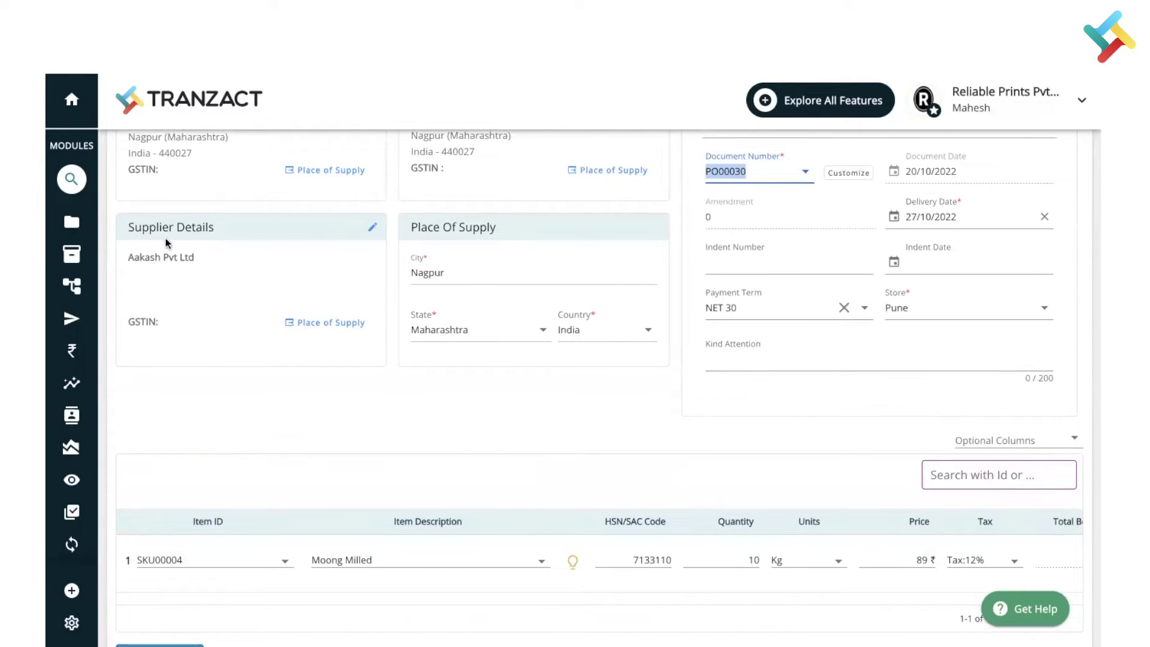
click(131, 273)
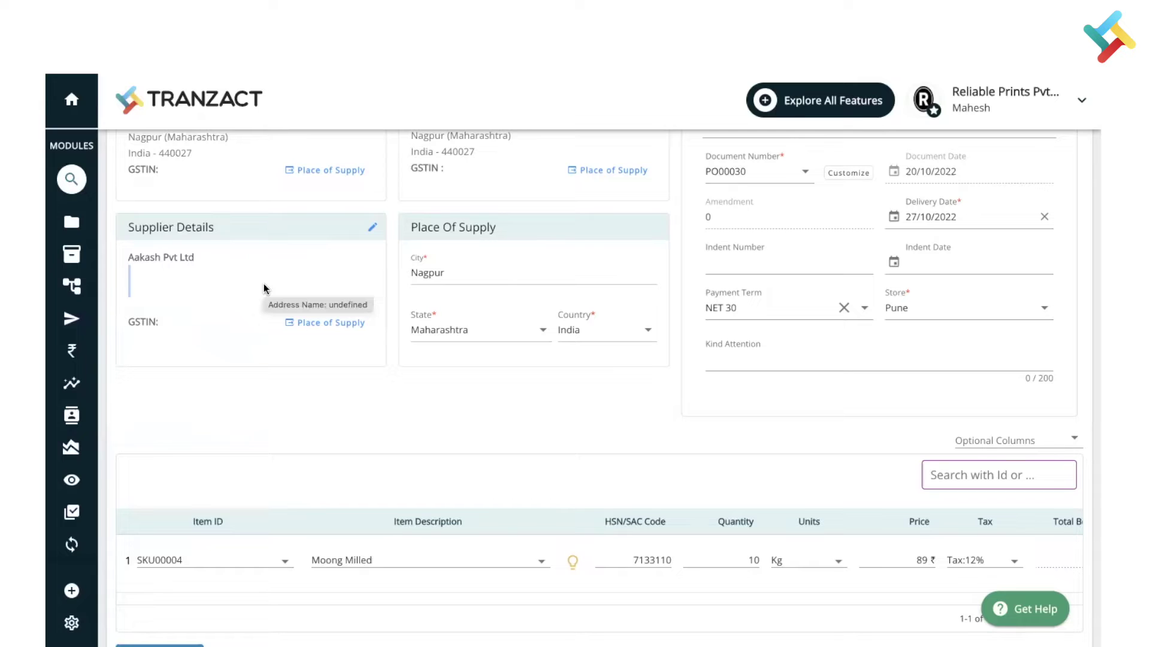
Step: Open the Aakash Pvt Ltd company record for editing from Buyers & Suppliers in a new browser tab
right_click(89, 423)
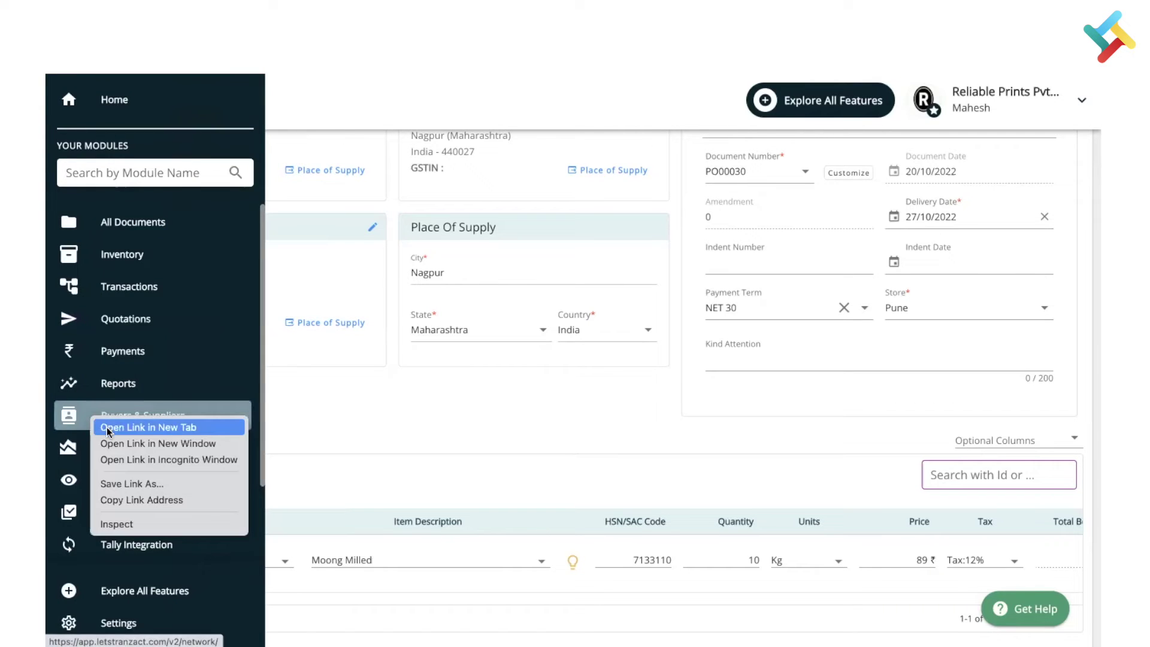
click(108, 432)
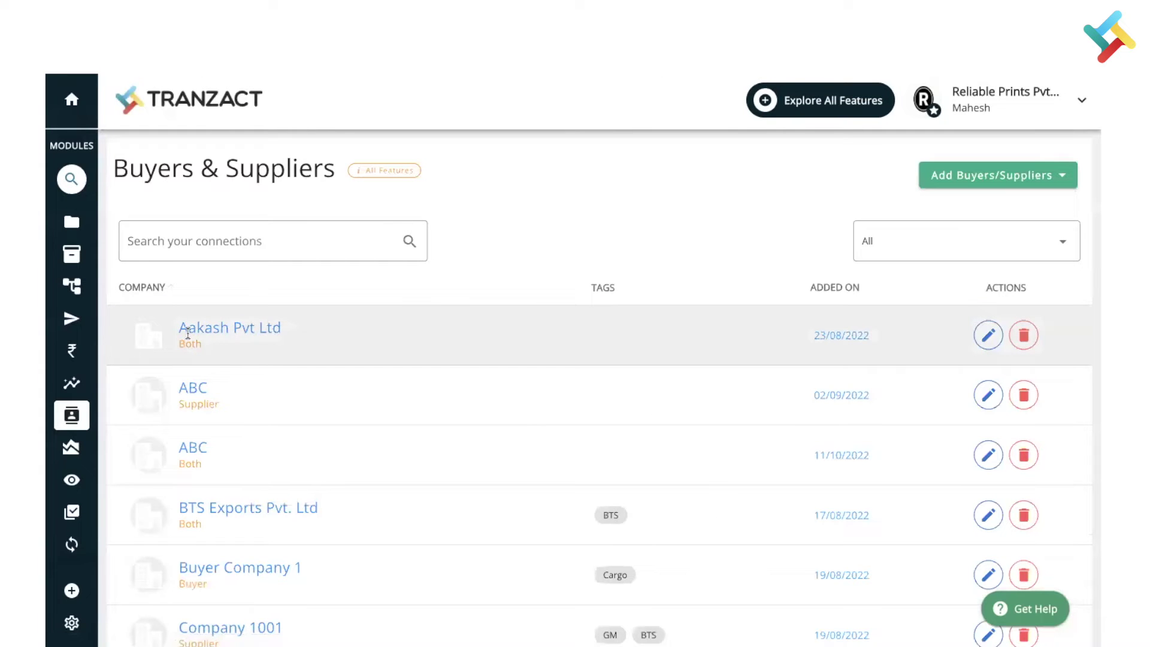
click(988, 336)
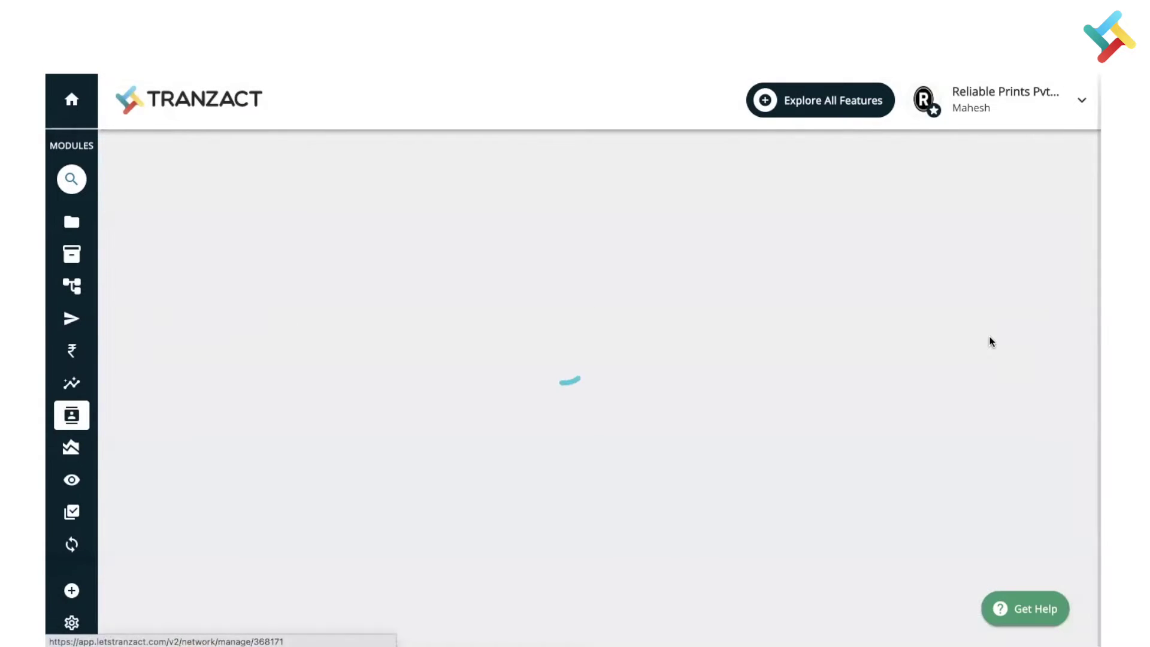
Step: Add a billing address and a delivery location for Aakash Pvt. Ltd. with its full postal address, and save them
scroll(650, 448, down, 3)
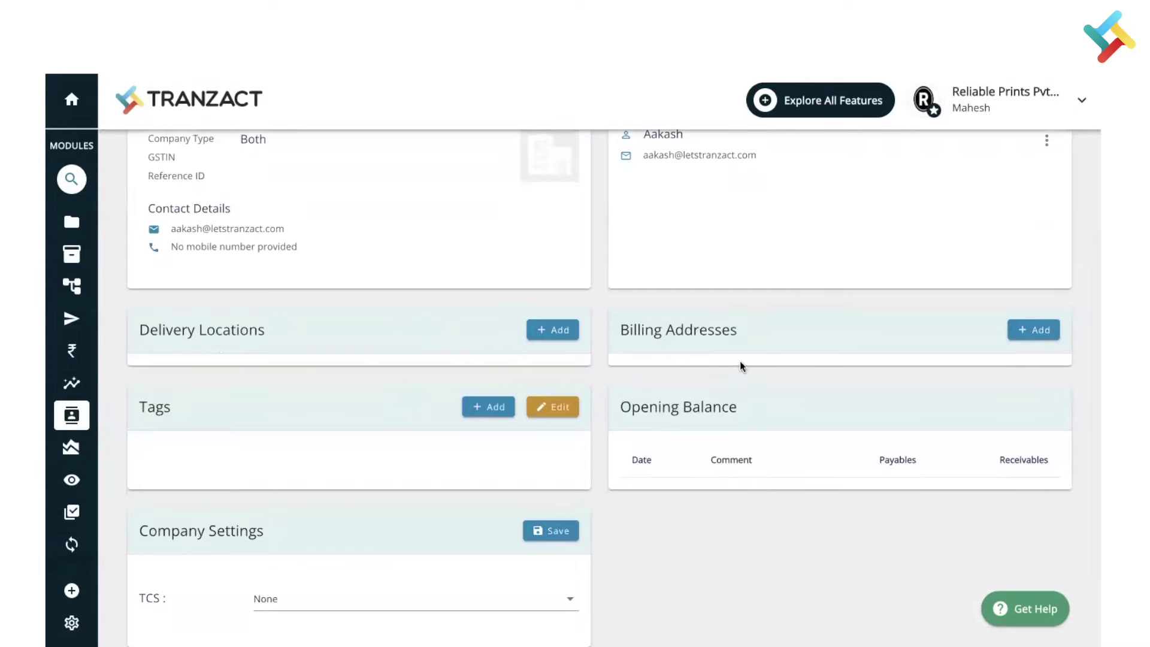
scroll(736, 357, down, 2)
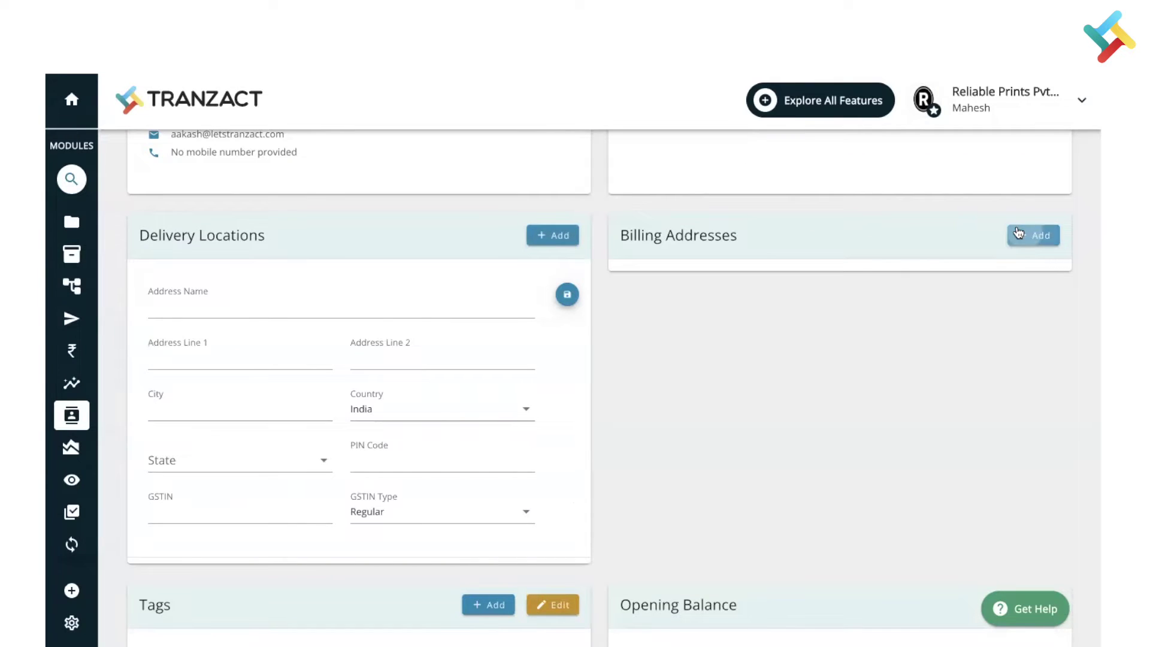
click(1033, 235)
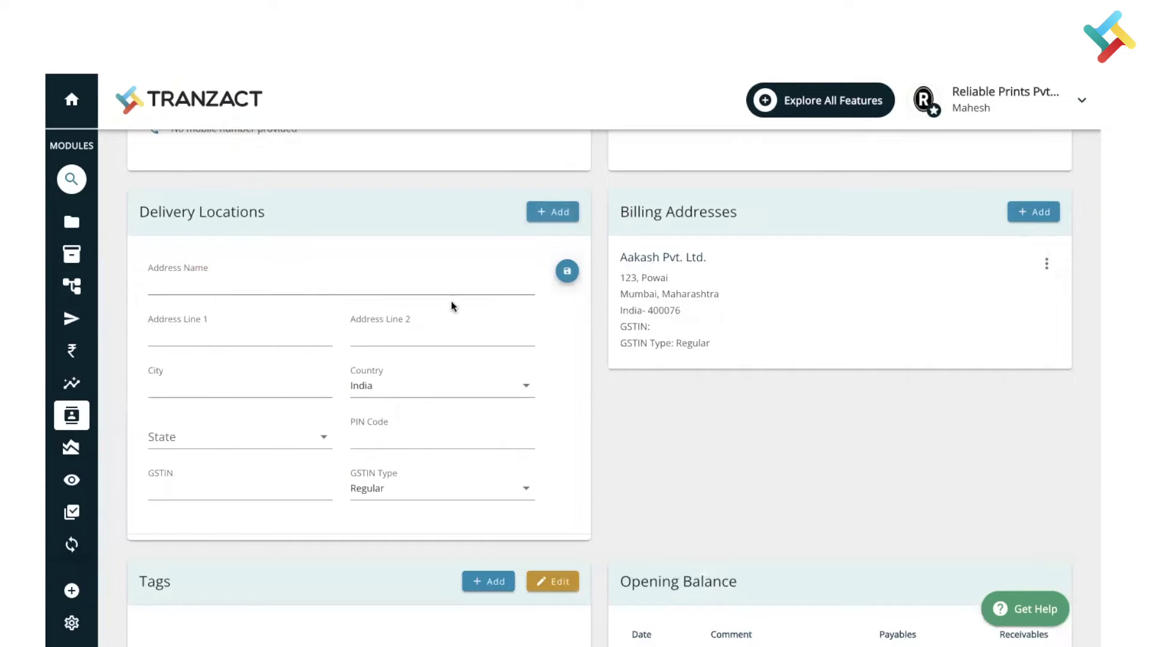
drag(618, 257, 707, 257)
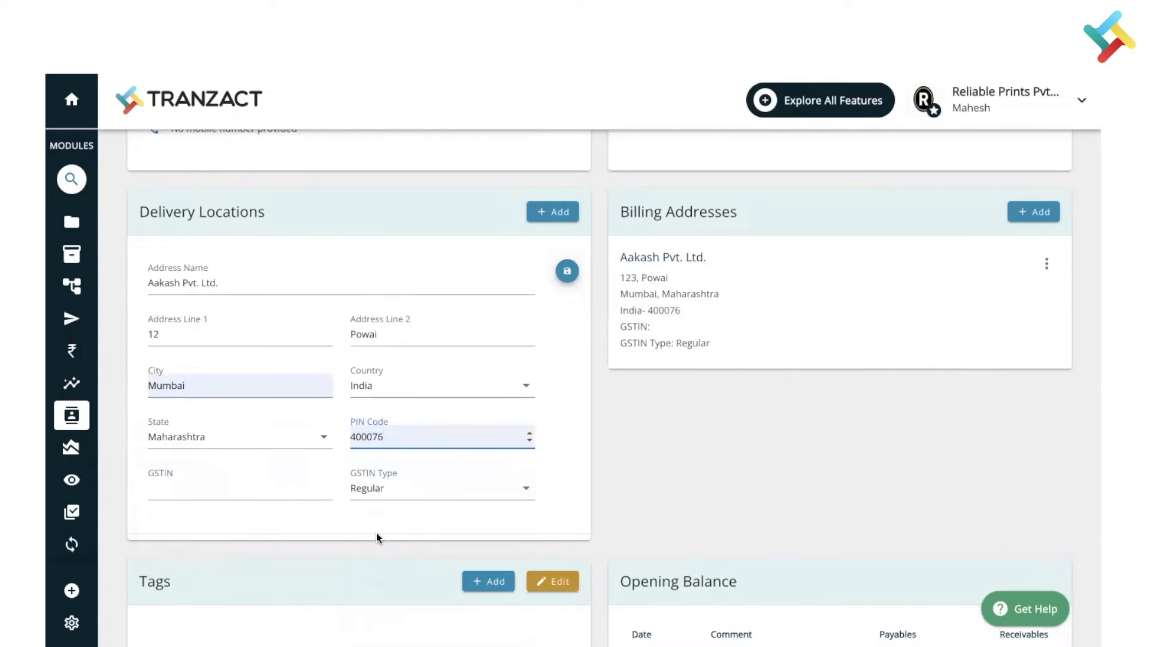
click(573, 277)
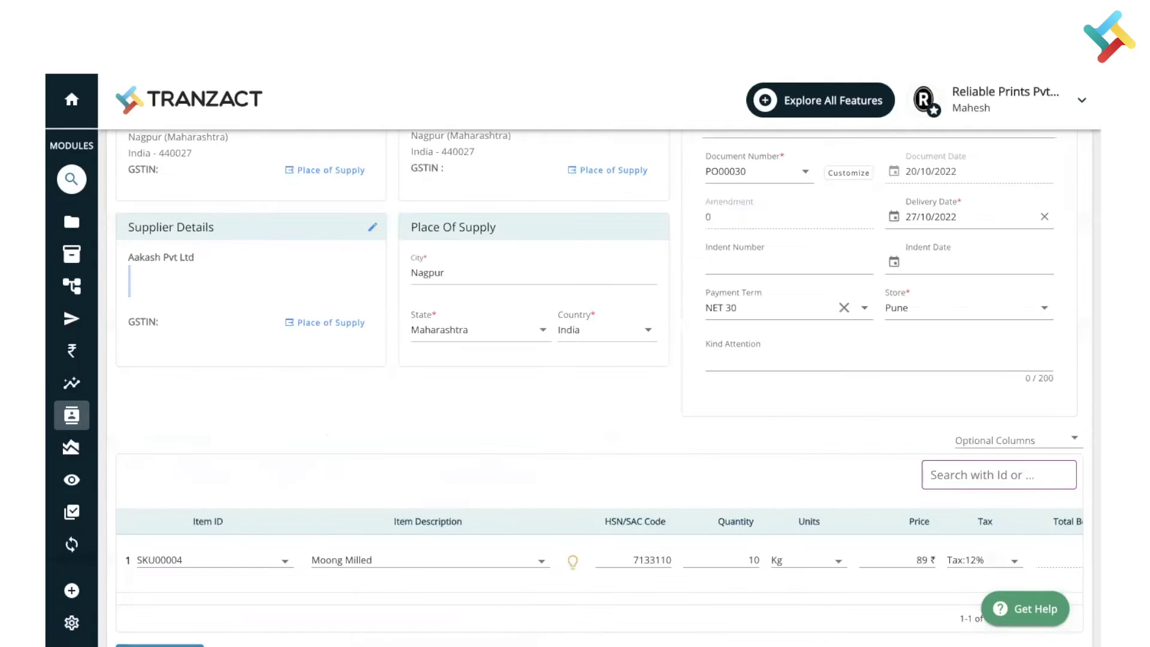
Step: Return to the purchase order and reload it to fetch the supplier's address, discarding the unsaved entries
scroll(290, 197, up, 3)
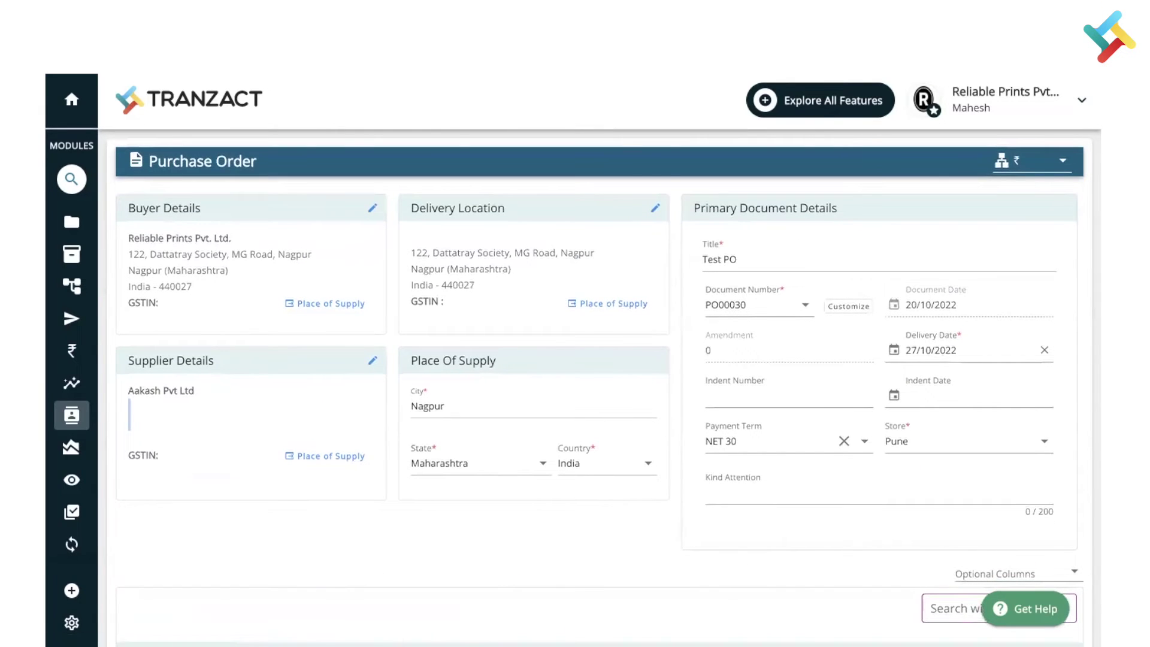
key(super+r)
click(639, 253)
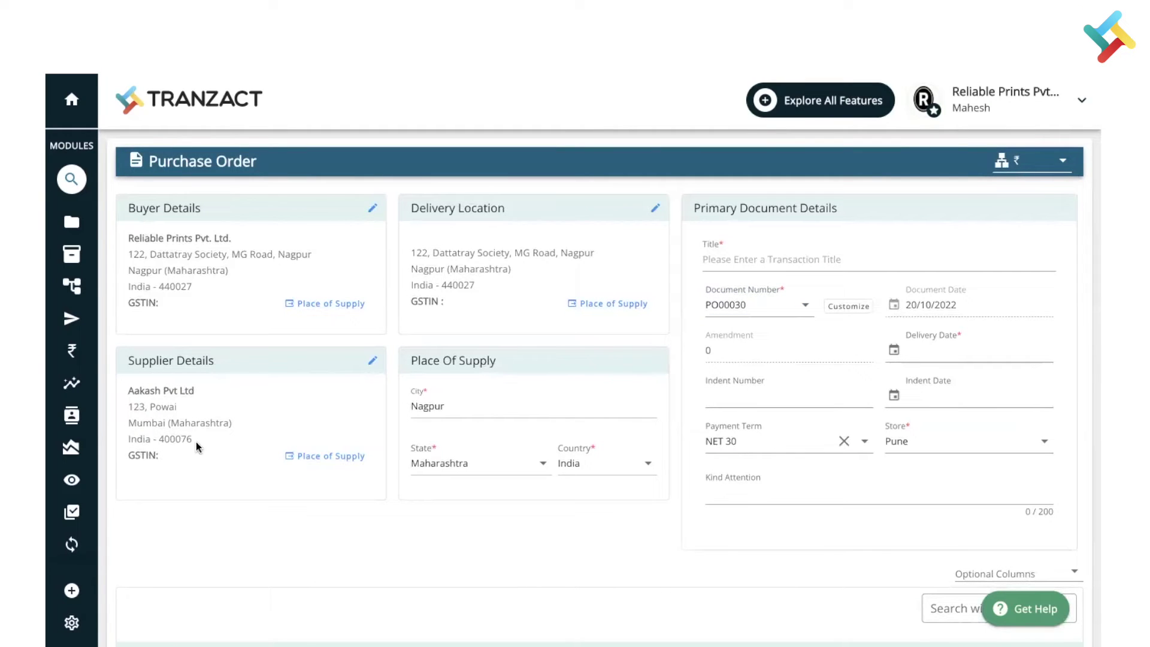
Step: Title the purchase order Test PO and set the delivery date to 27/10/2022
click(833, 263)
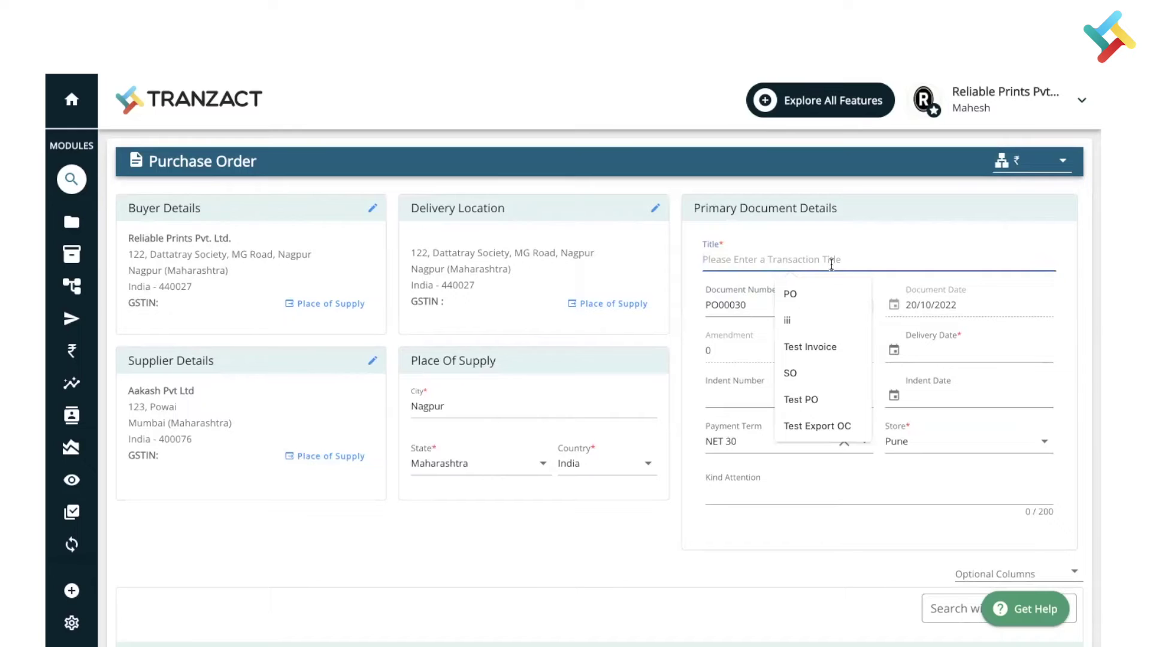
text(Test)
click(801, 321)
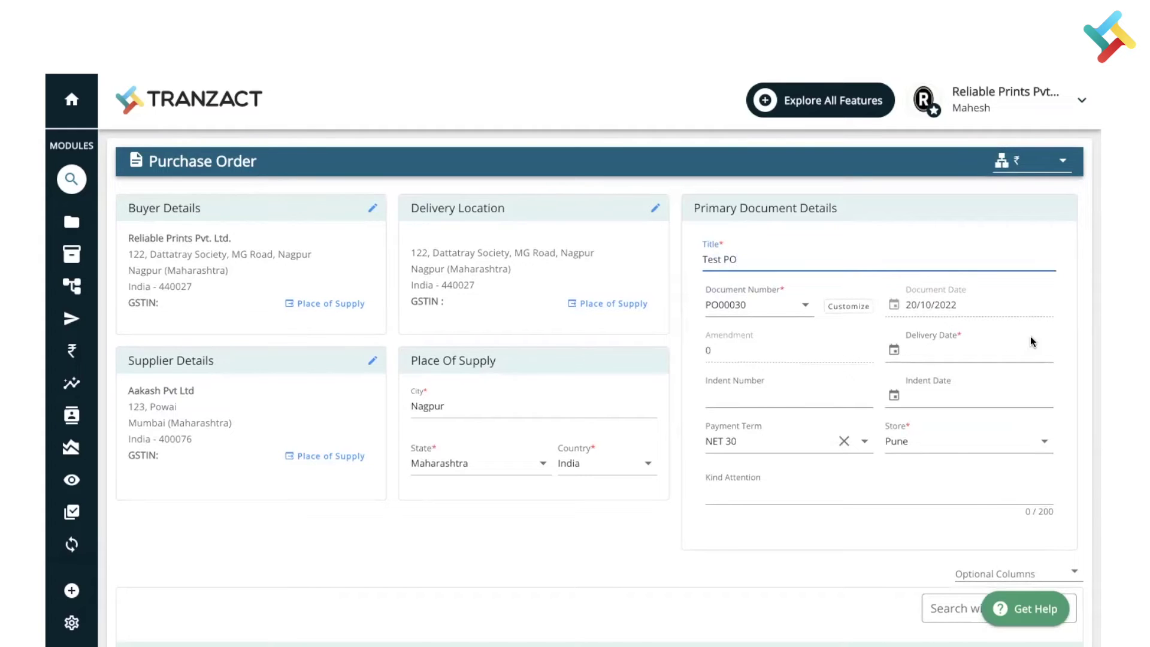
click(968, 352)
click(1016, 547)
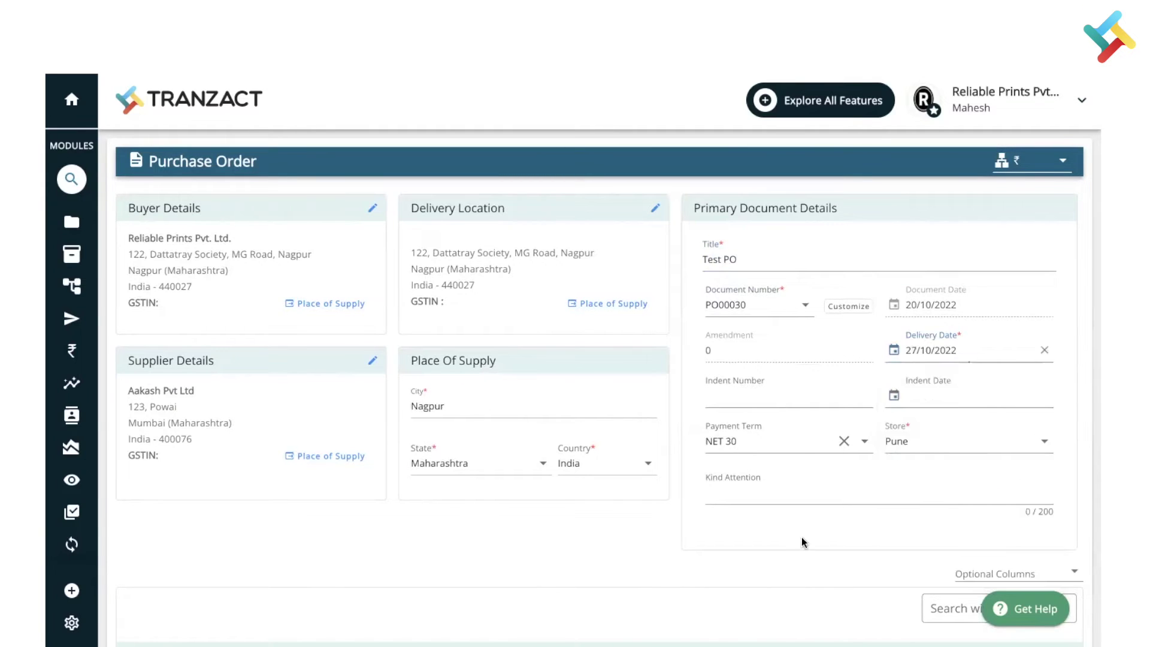
Step: Add Moong Milled to the first item row with quantity 10 and Tax:12%, and check the order totals
scroll(778, 534, down, 5)
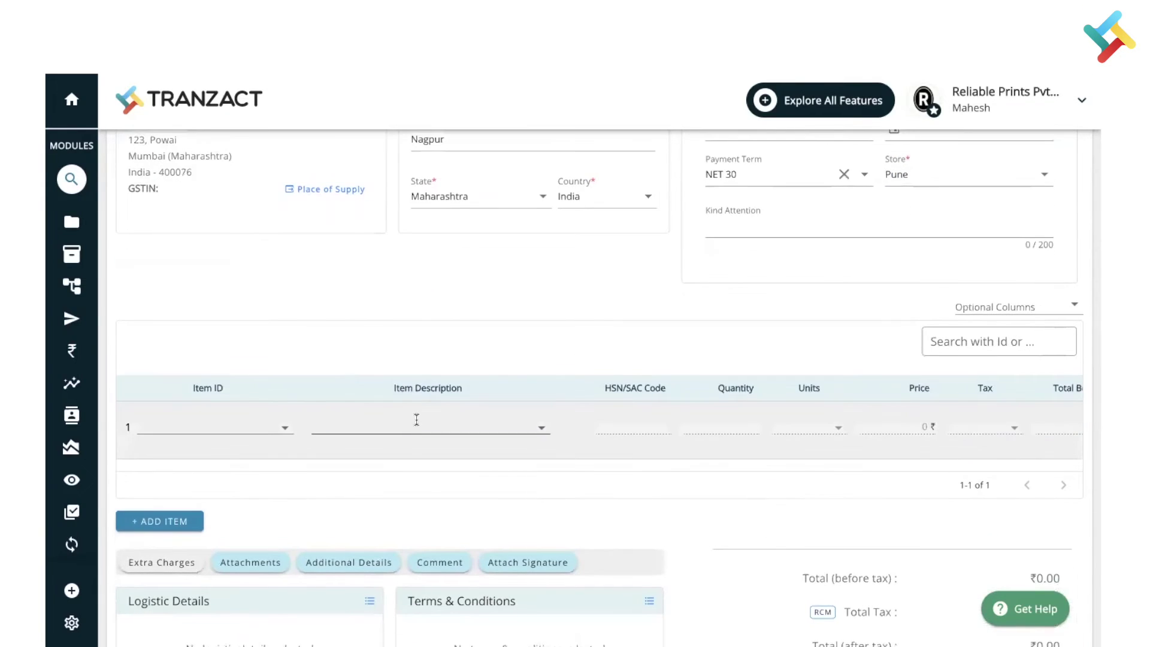
click(417, 419)
click(425, 255)
click(746, 427)
text(1)
scroll(781, 542, down, 1)
click(991, 361)
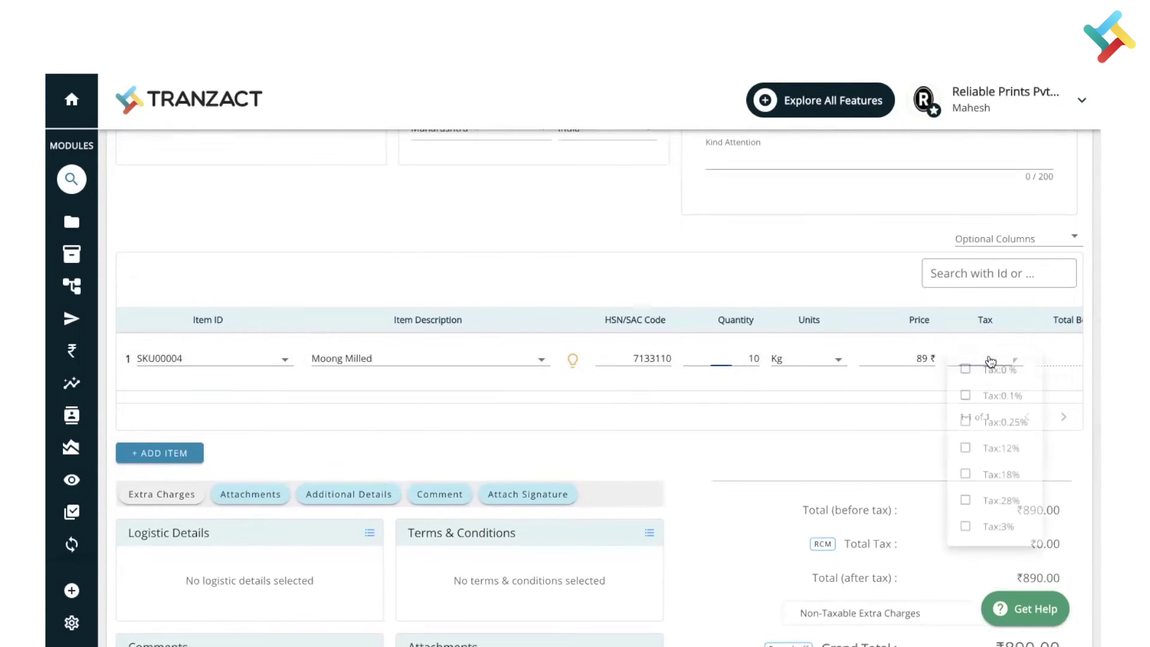
click(989, 447)
scroll(941, 480, down, 1)
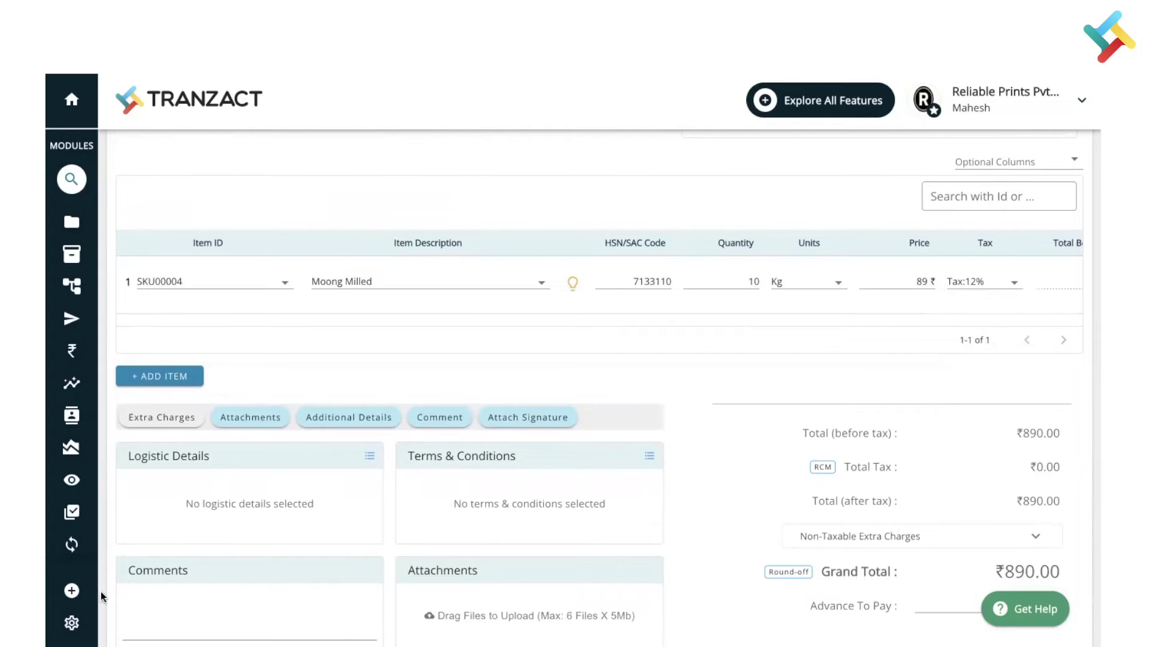
Step: Open Settings in a new browser tab and enable Tax:5% in the Accounts tax options
right_click(81, 623)
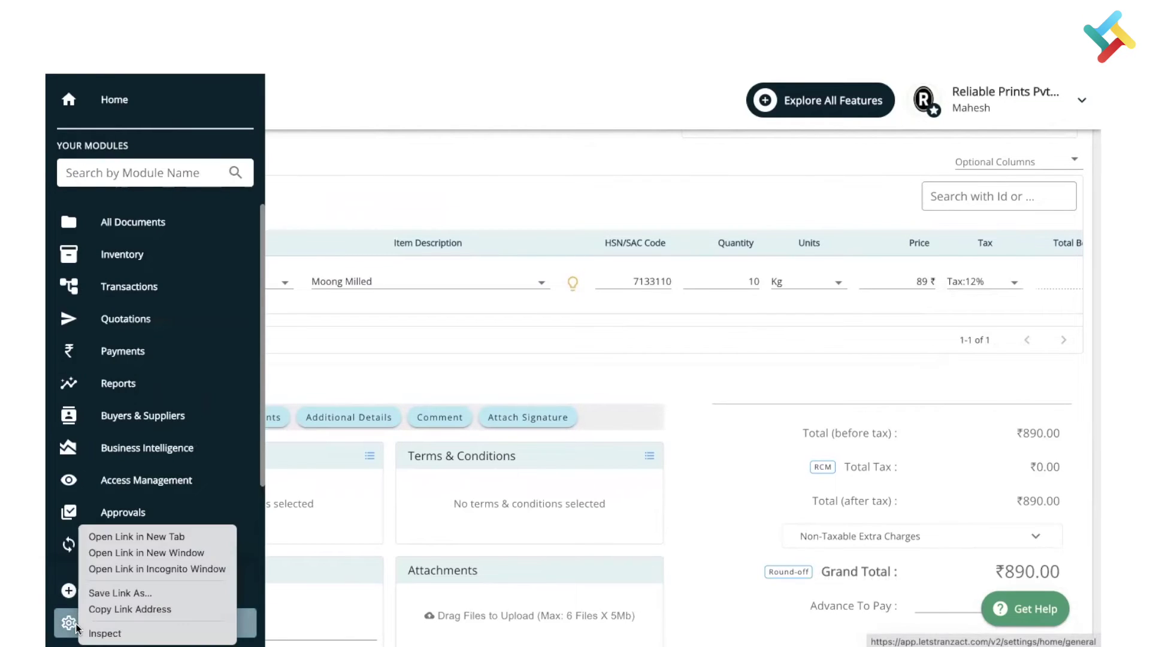
click(148, 538)
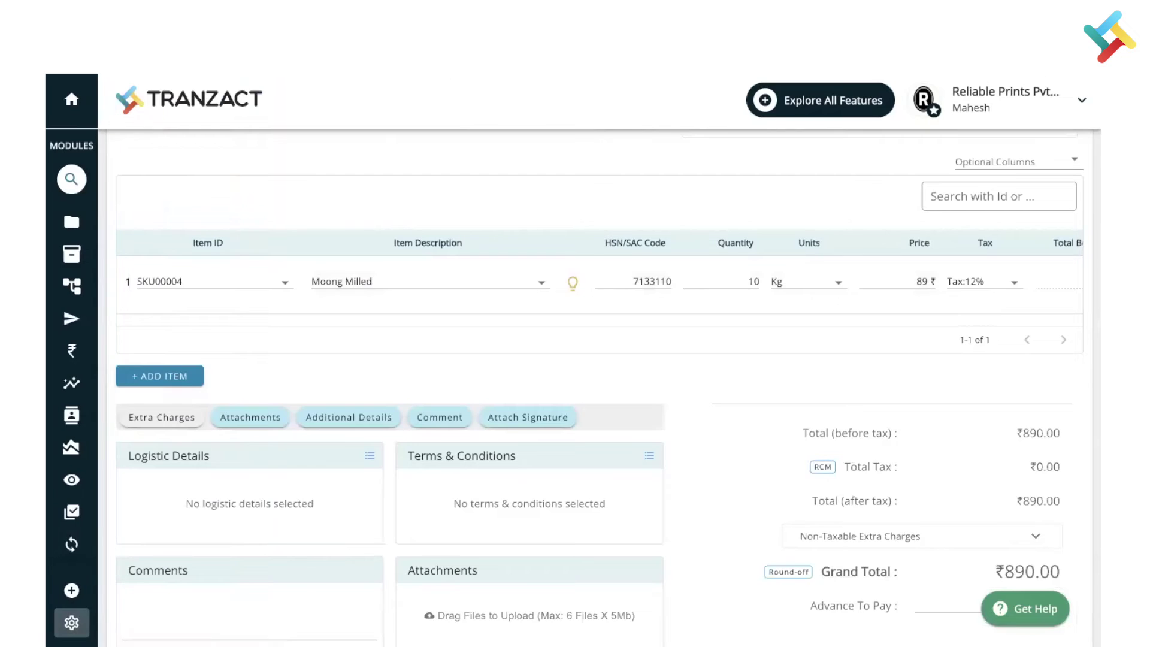
click(255, 428)
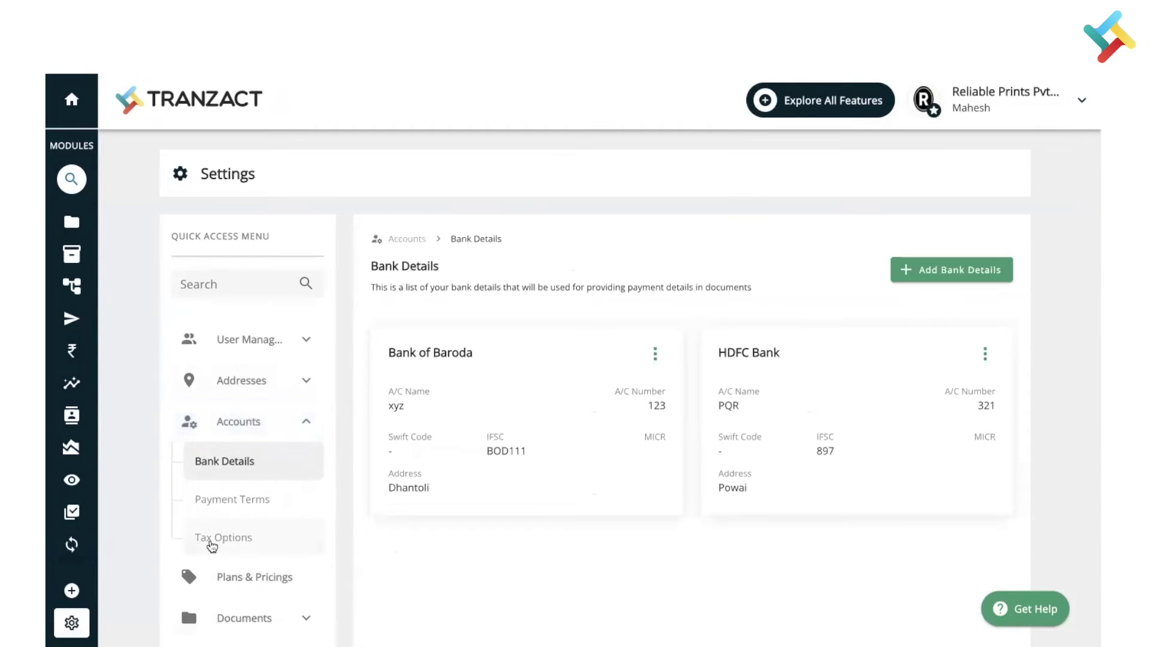
click(211, 541)
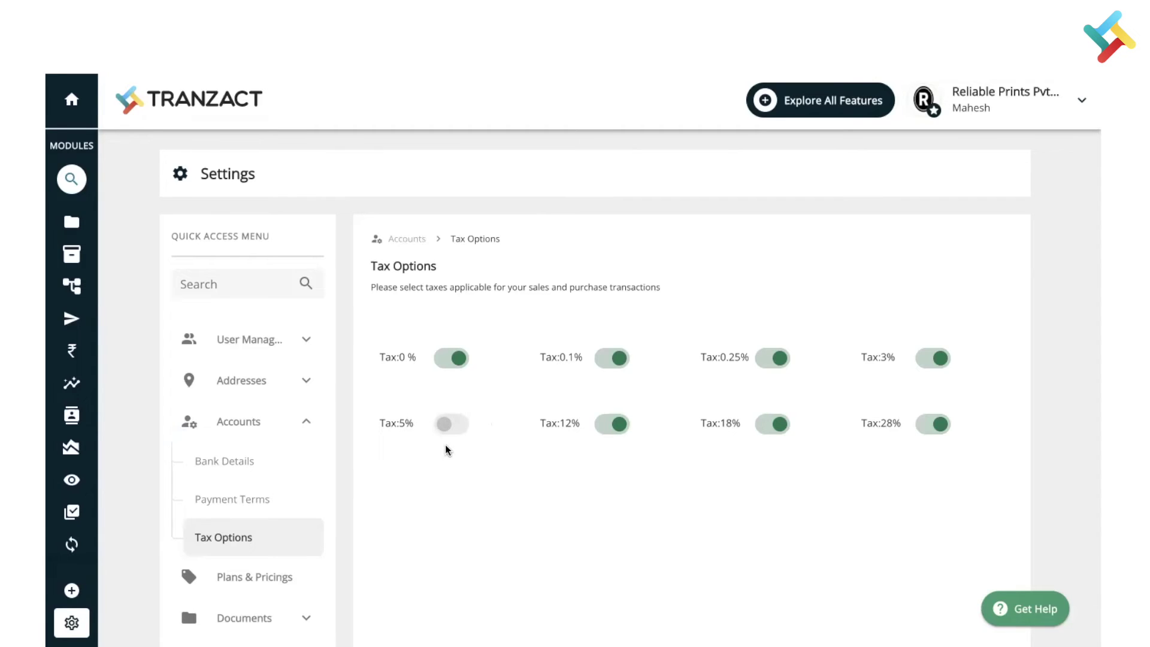
click(451, 426)
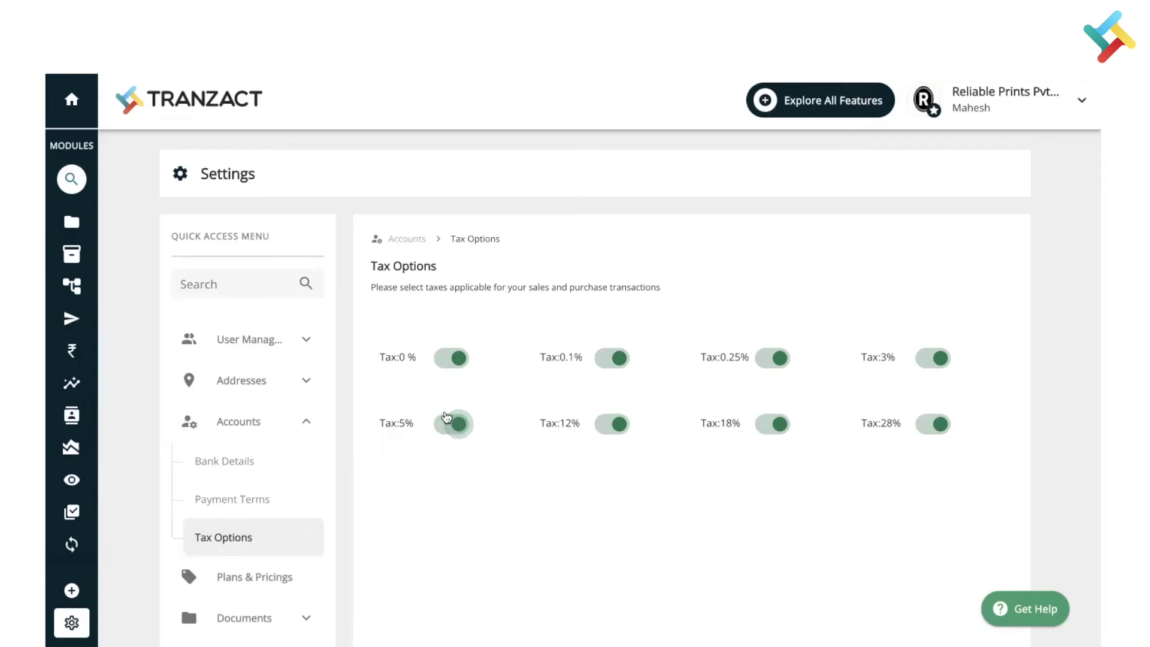
Step: Search the inventory for moong and open the Moong Milled item to check its tax rate
mouse_move(85, 327)
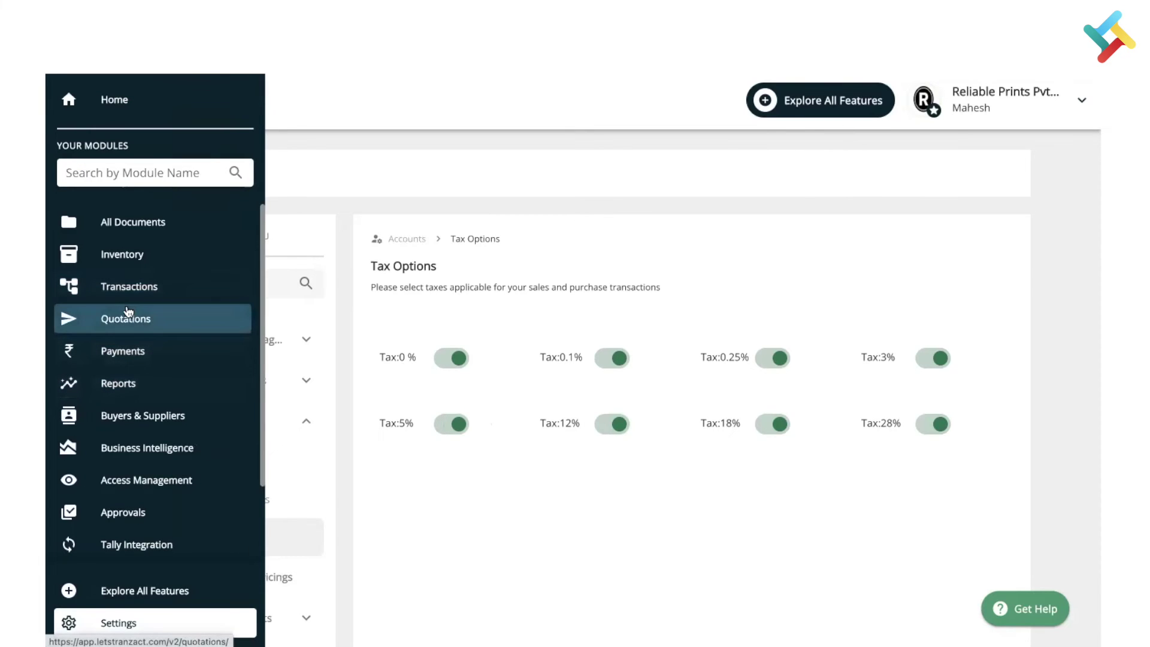
click(127, 254)
click(326, 392)
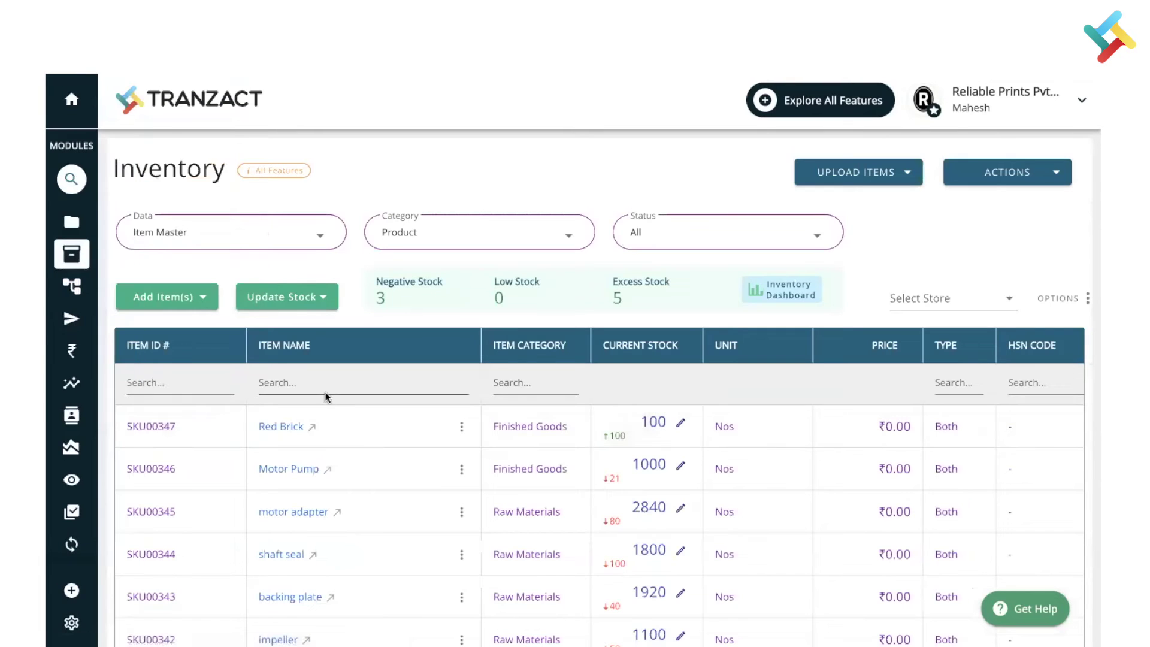
text(moong)
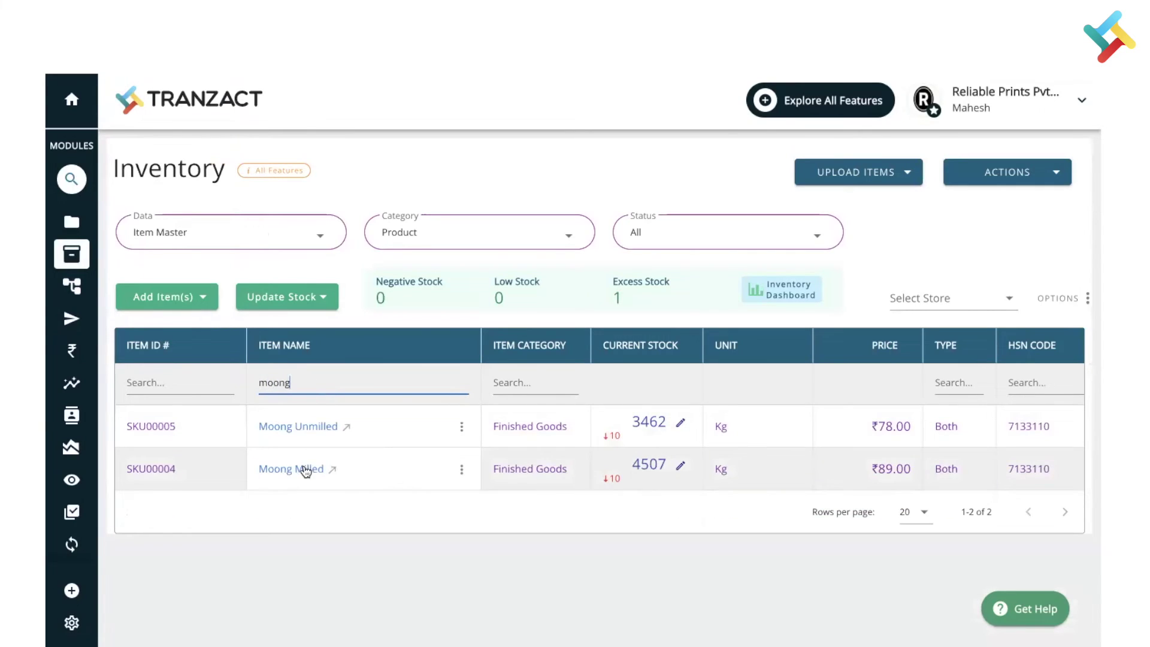
click(303, 470)
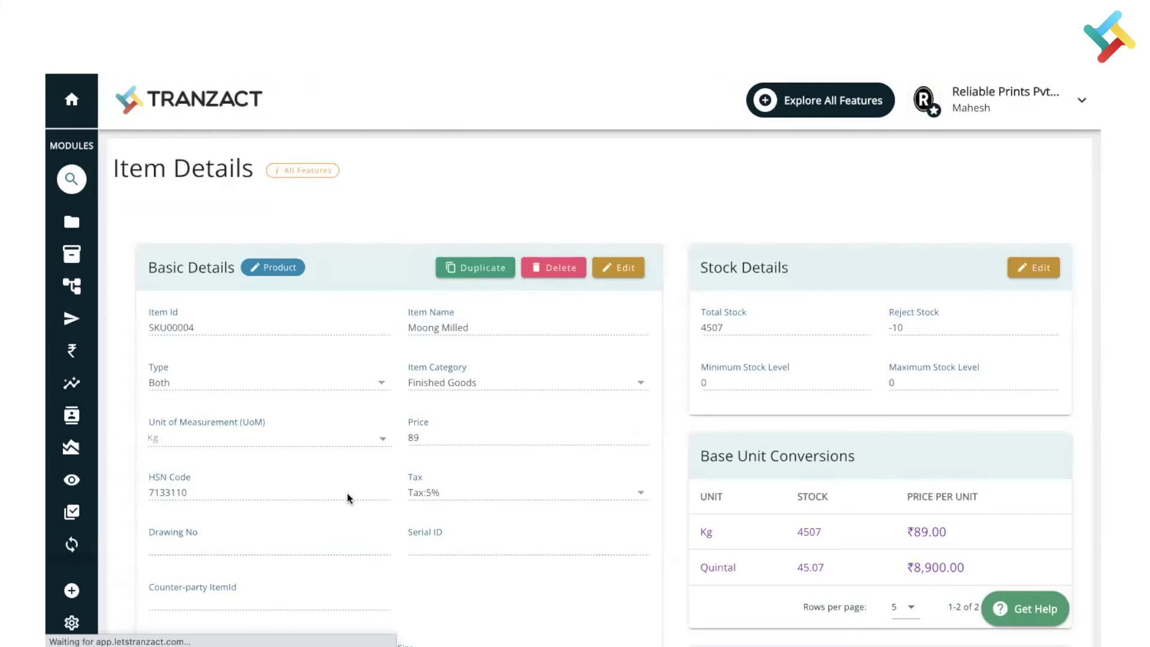
Step: Return to the purchase order and reload it to apply the updated tax options, discarding the unsaved entries
scroll(347, 494, down, 1)
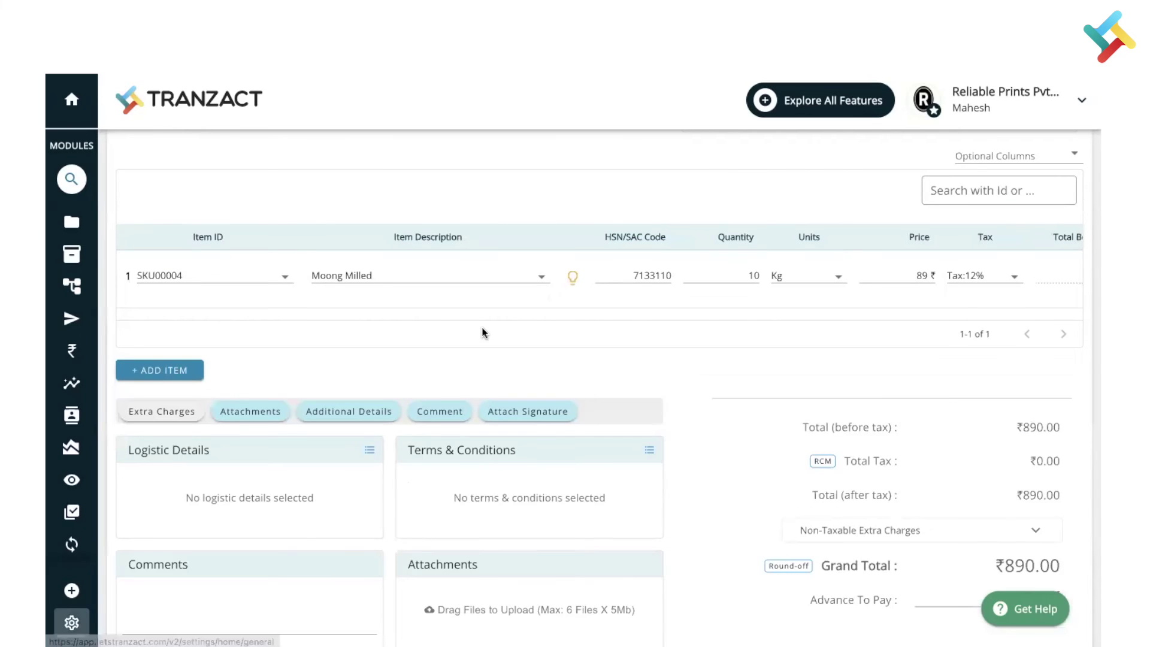
key(super+r)
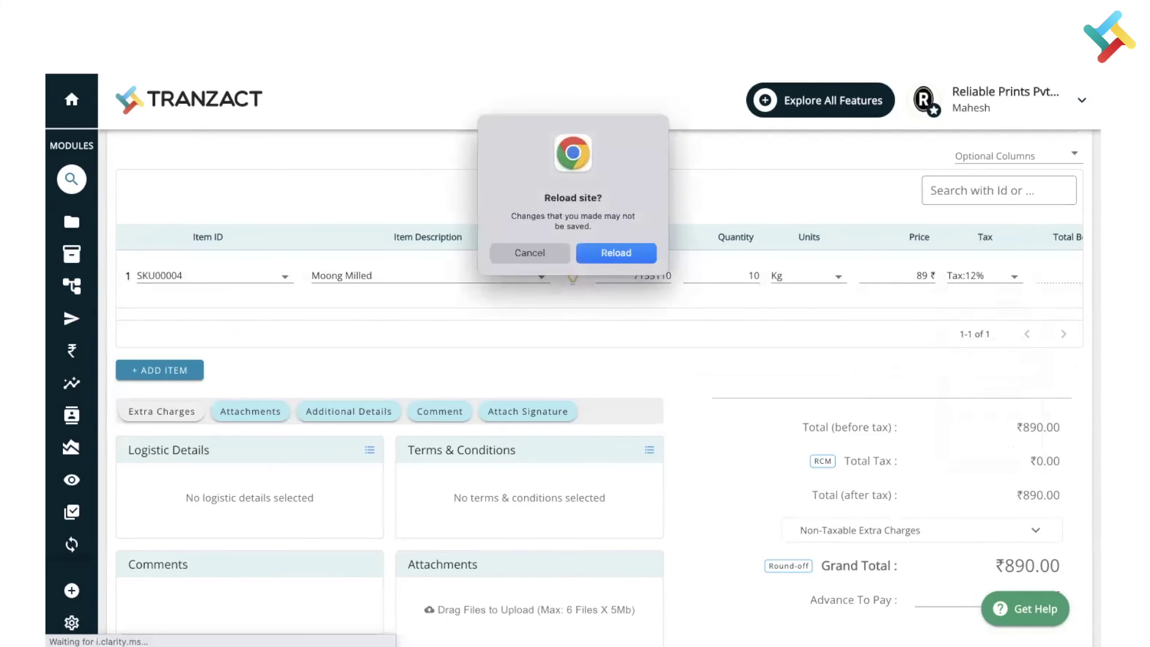
click(636, 252)
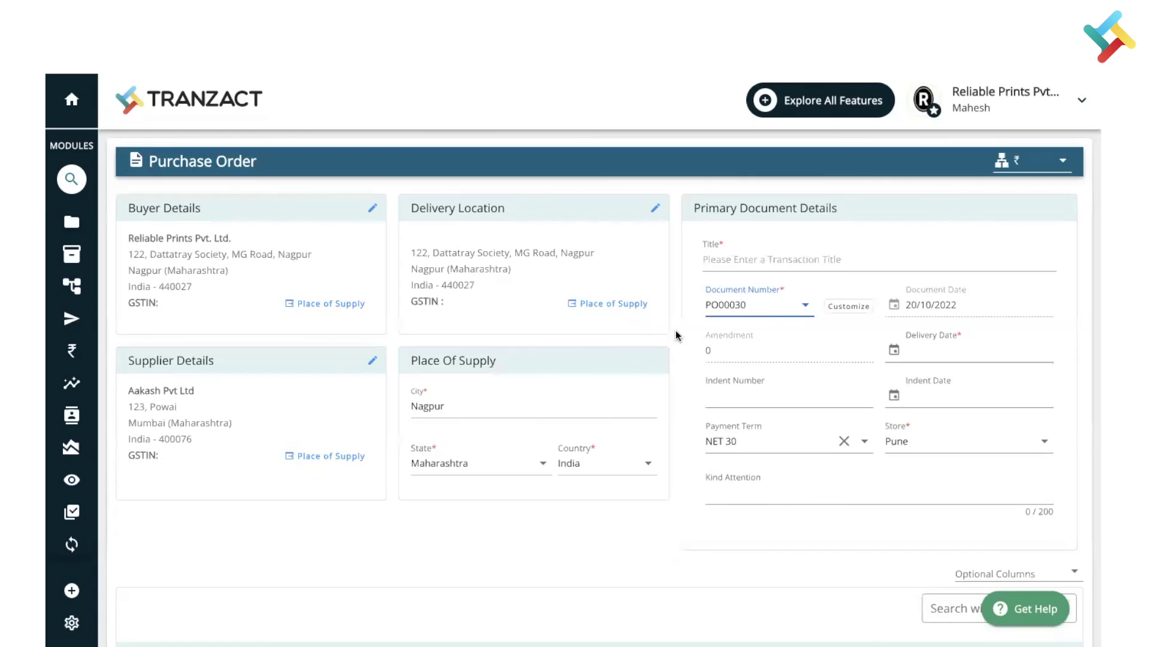
Step: Title the purchase order Test PO and set its delivery date to 25 October 2022
click(734, 260)
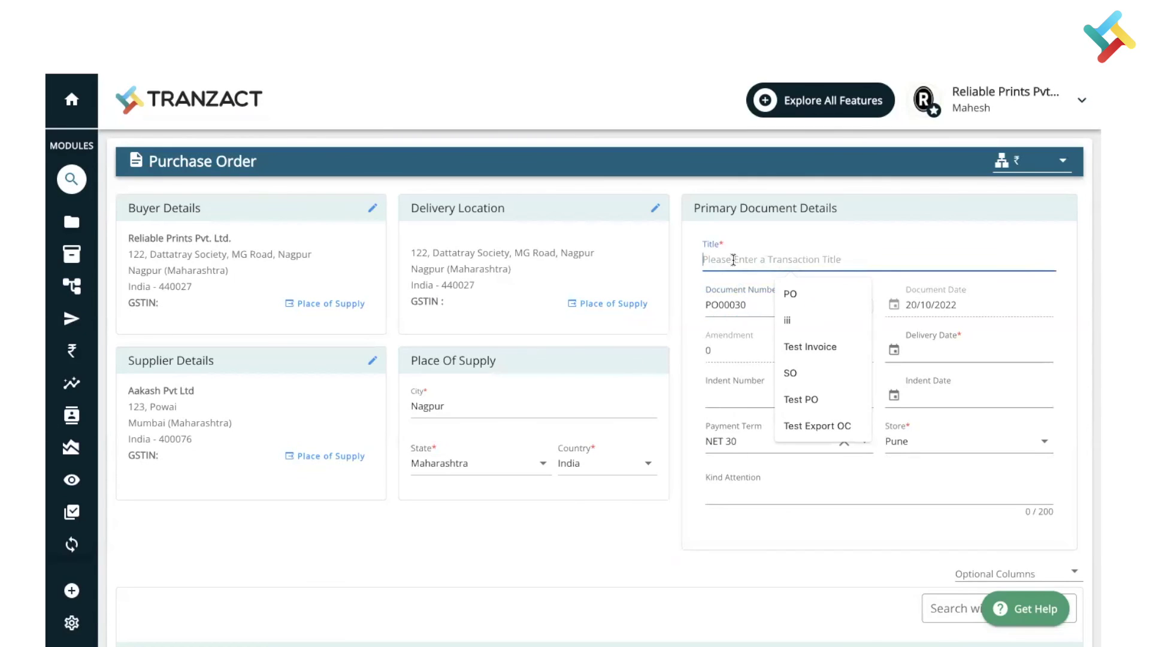
text(Test PO)
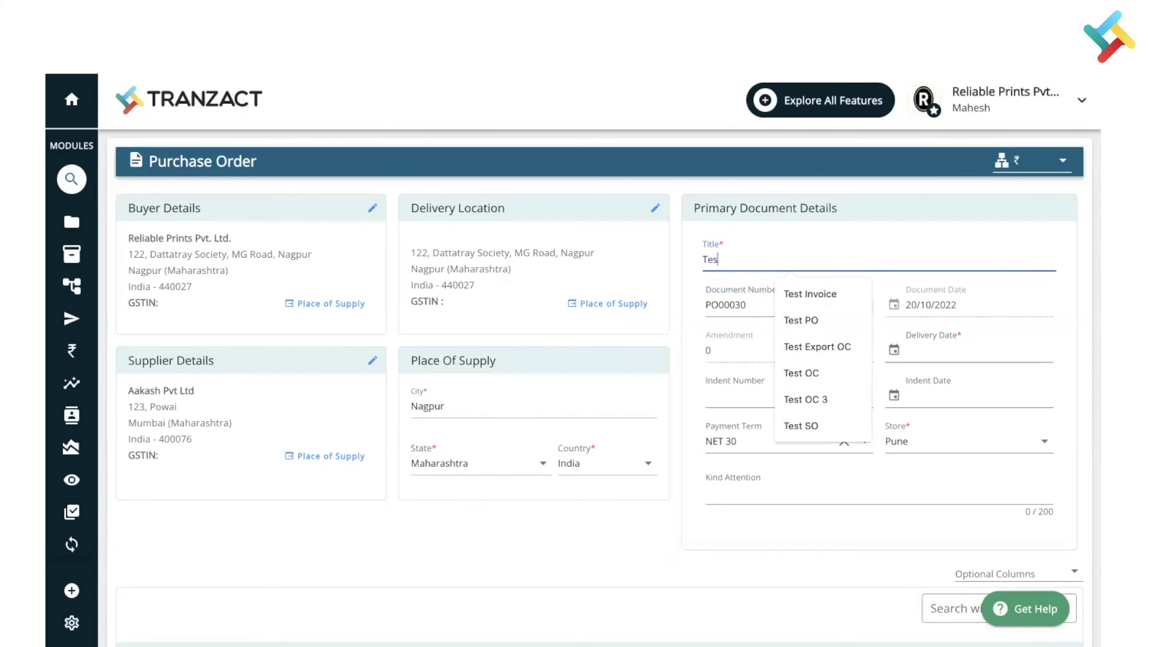
click(970, 345)
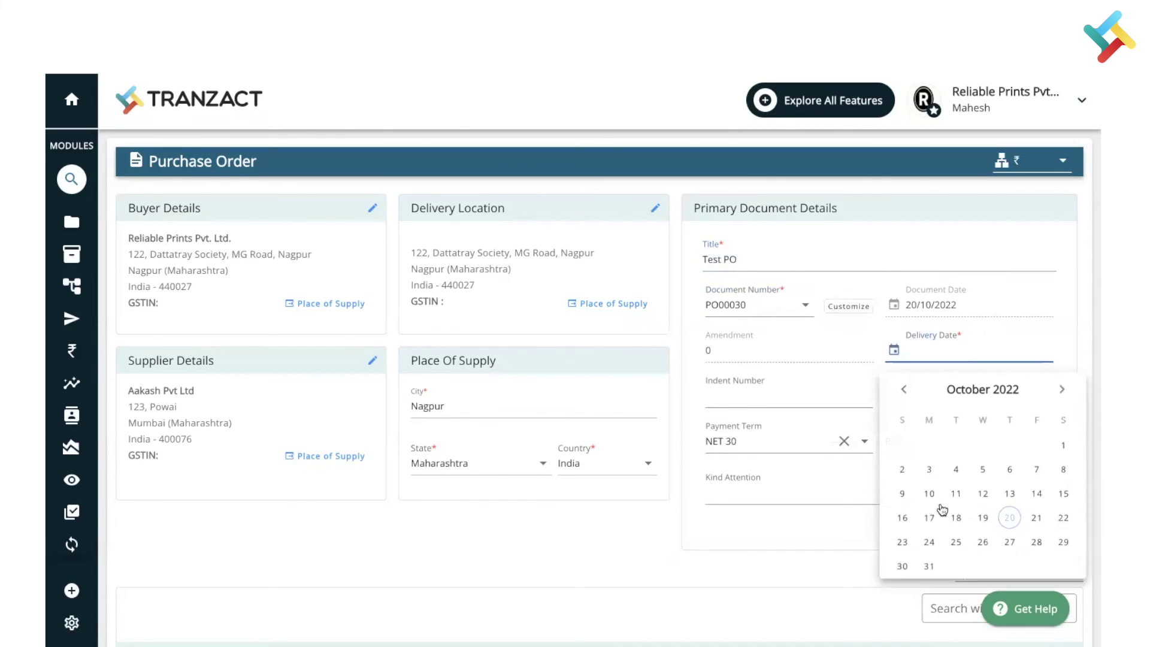
click(958, 541)
Step: Add Moong Milled to the first item row and set its quantity to 10
scroll(789, 573, down, 2)
scroll(788, 573, down, 2)
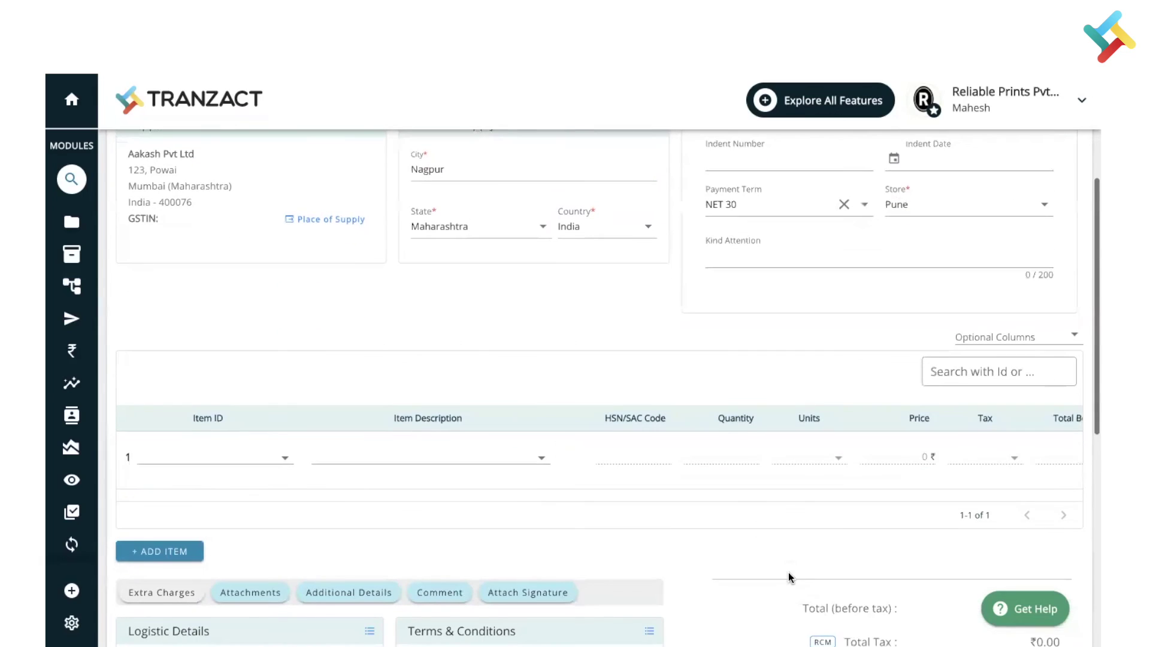
click(503, 457)
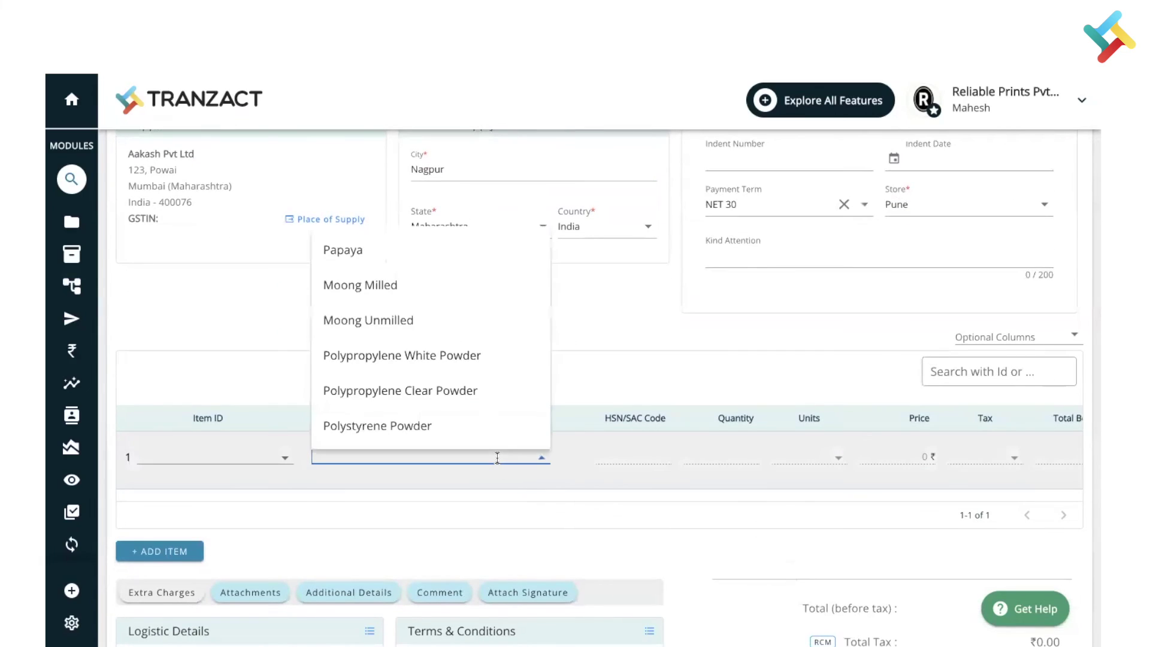
click(416, 287)
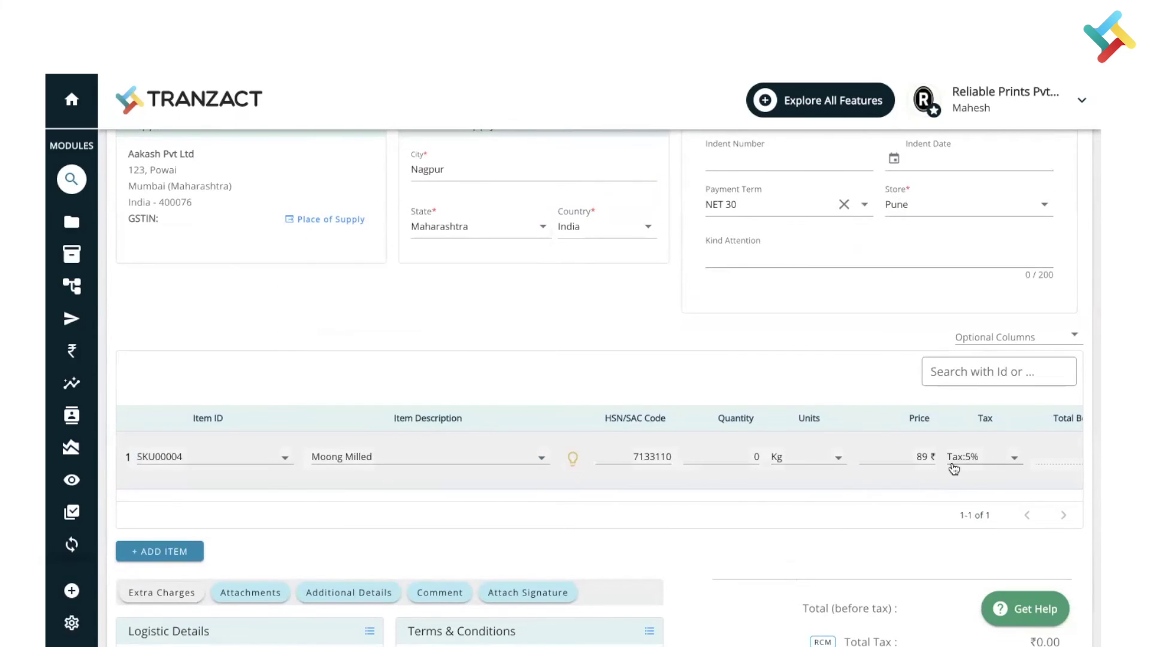
scroll(952, 465, down, 2)
click(748, 359)
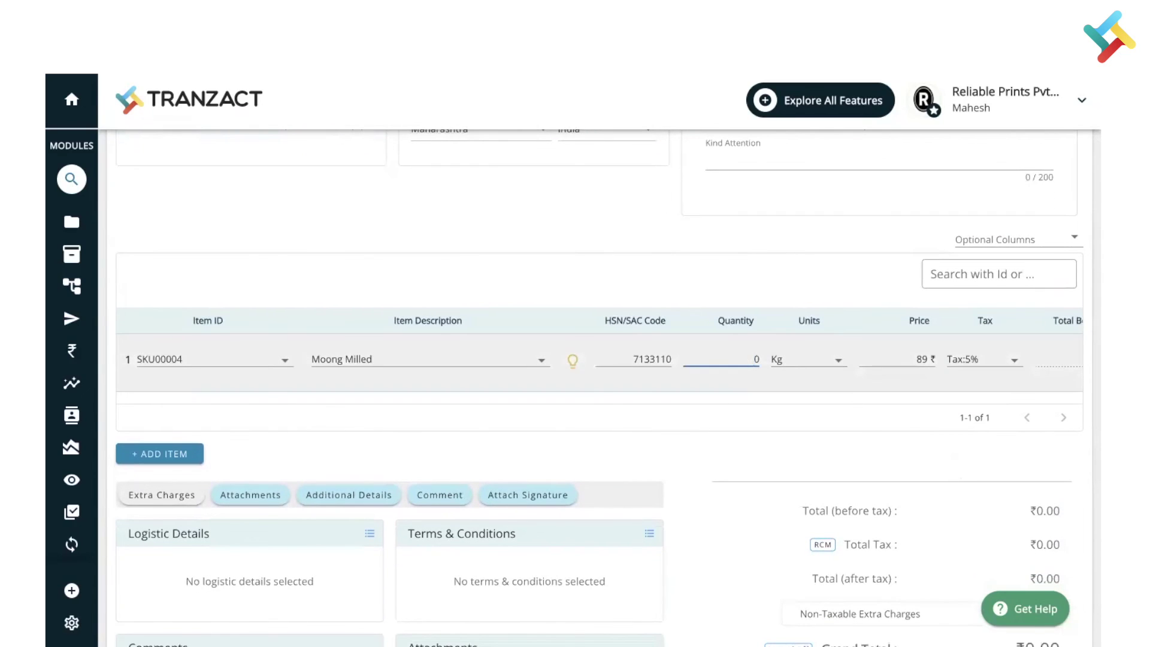
text(1)
Step: Change the Moong Milled row's tax to Tax:12% and check the order's total tax amount
scroll(866, 505, down, 1)
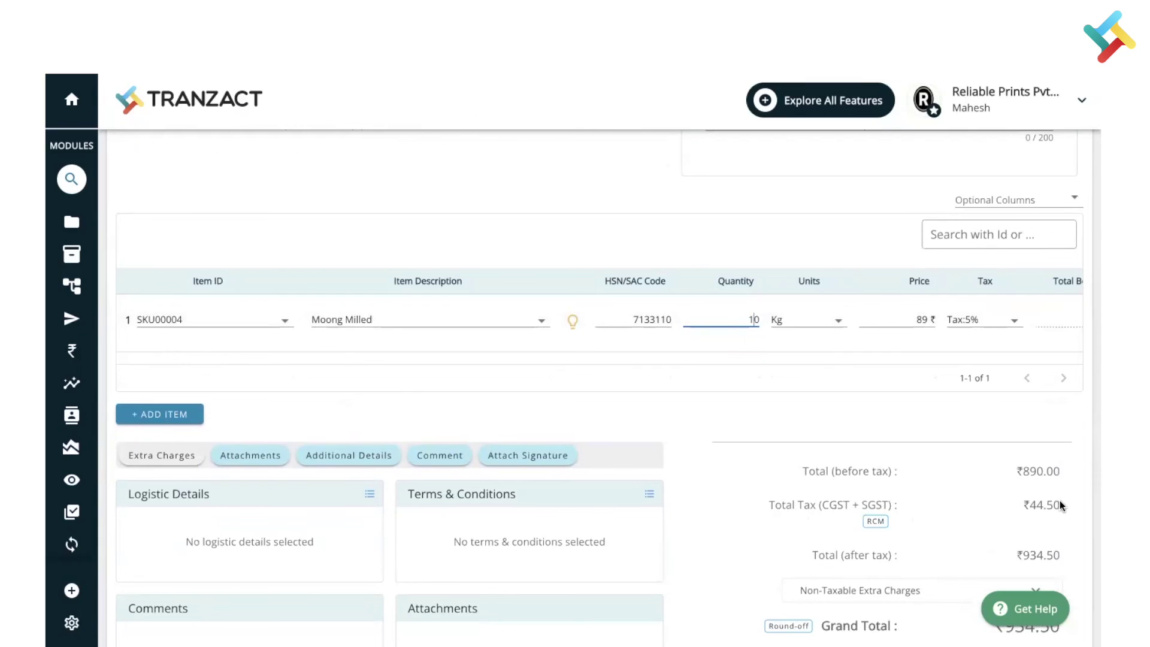
click(974, 320)
click(984, 407)
drag(1015, 506, 1061, 508)
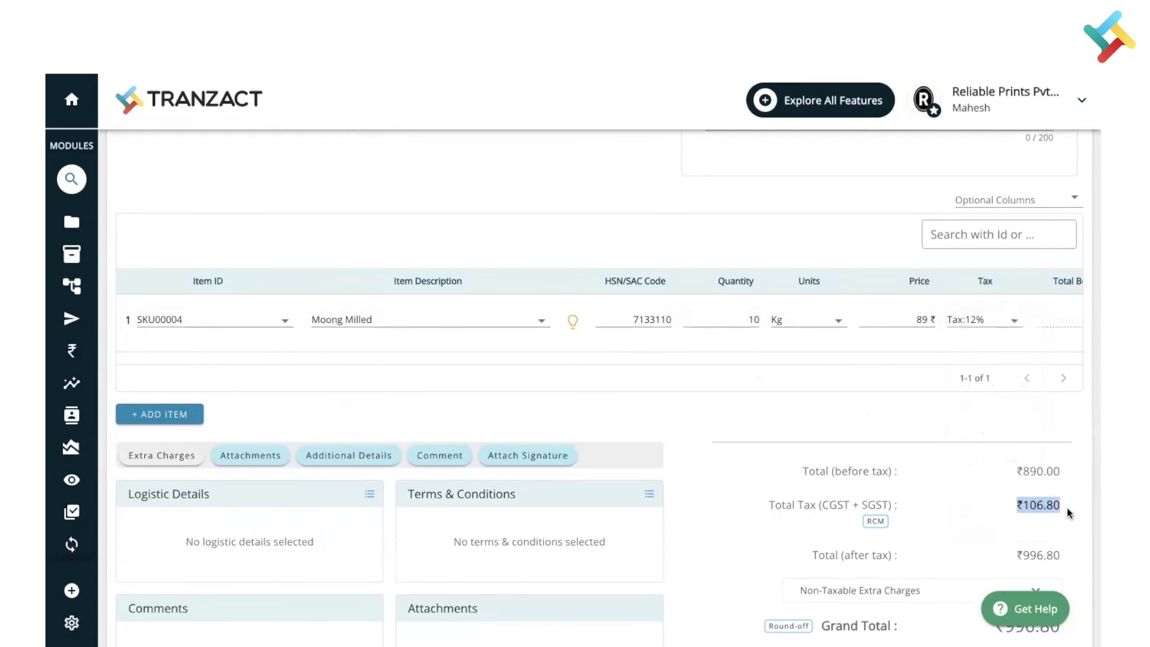